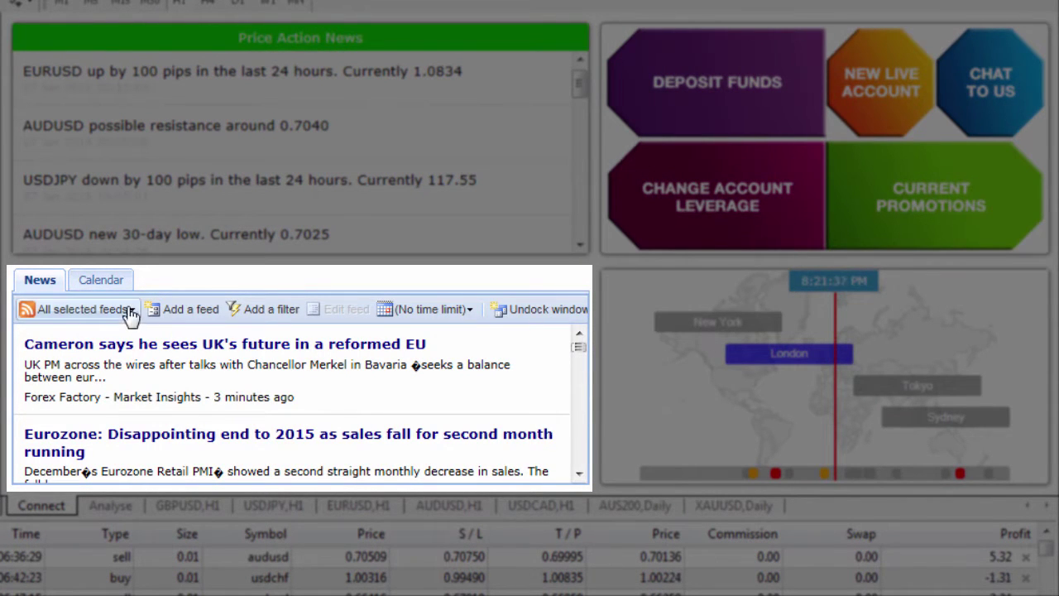
Browse the news feed list and start adding a feed, then cancel without changes.
left_click(131, 312)
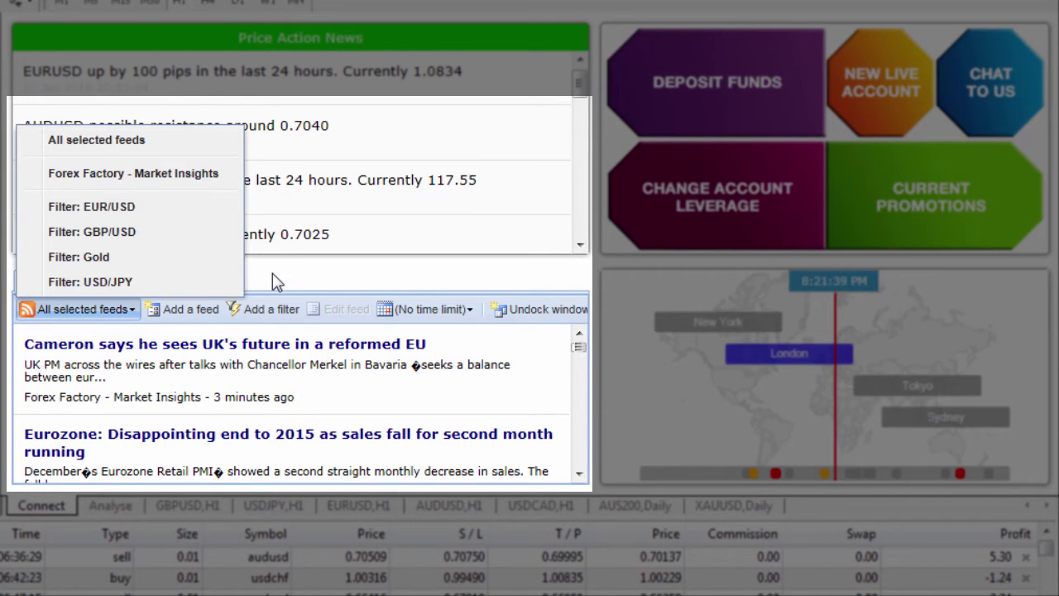
left_click(275, 279)
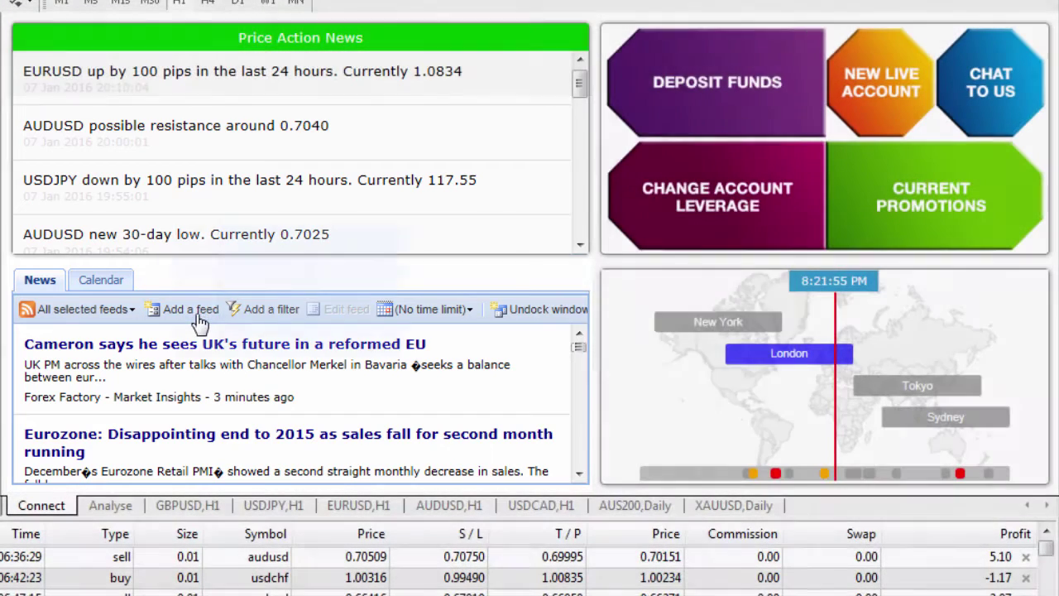
left_click(197, 311)
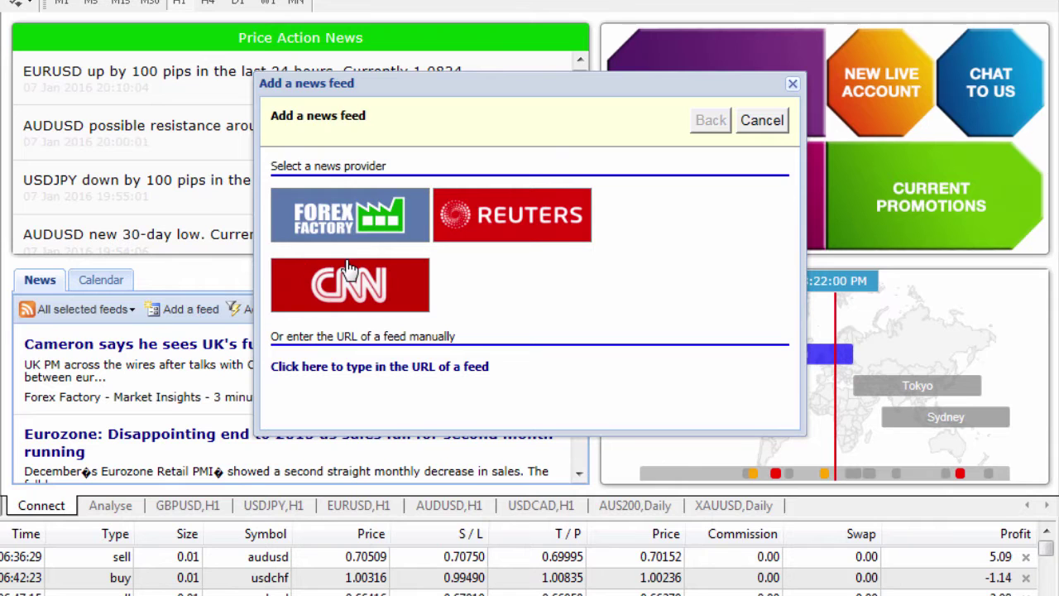
left_click(760, 121)
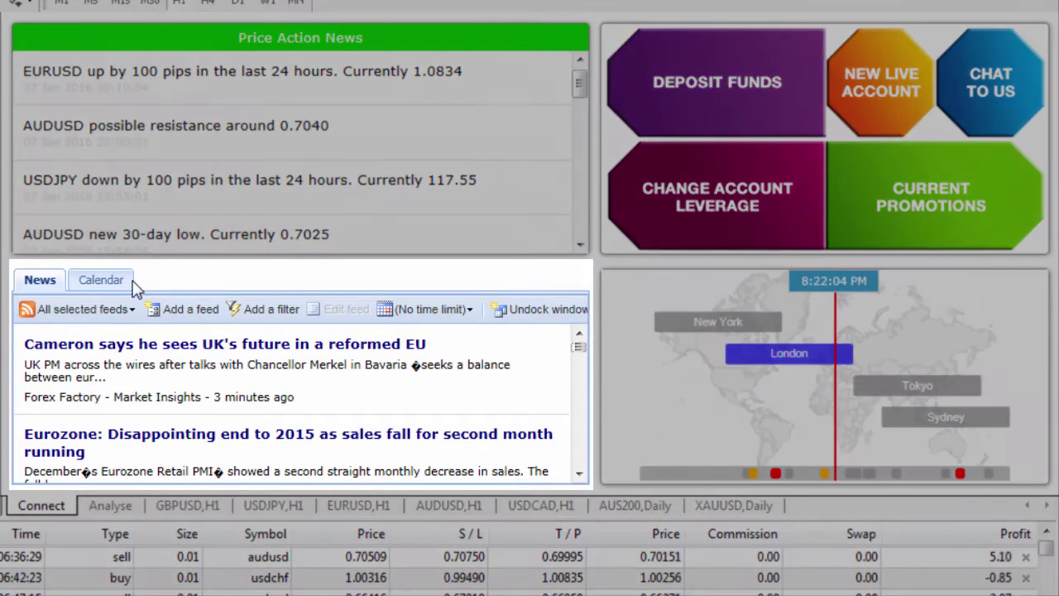
Show the economic calendar for Thursday January 7th filtered to High impact events only.
left_click(101, 281)
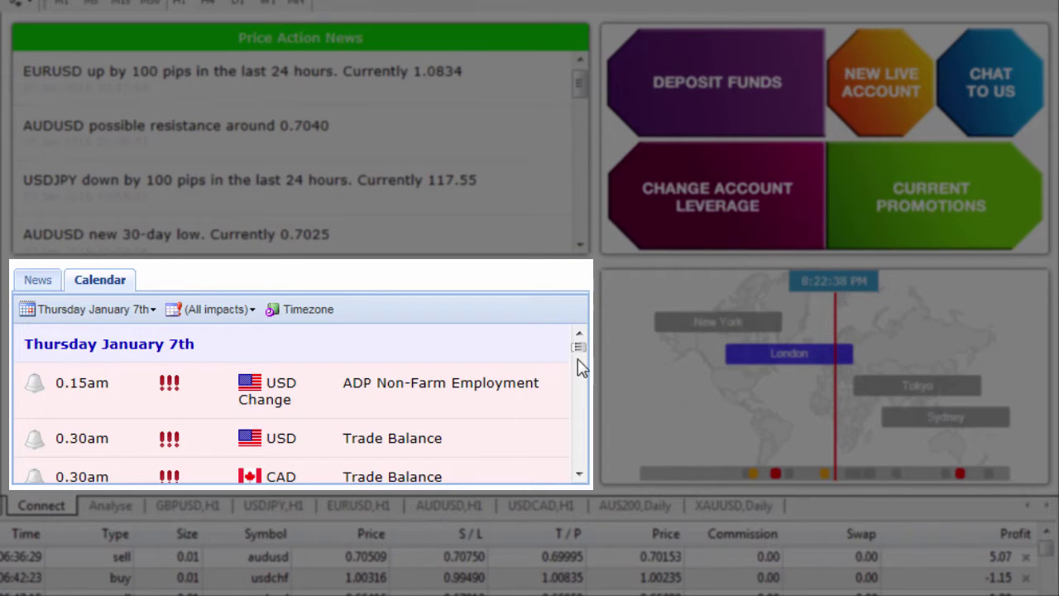
scroll(578, 352, "down", 2)
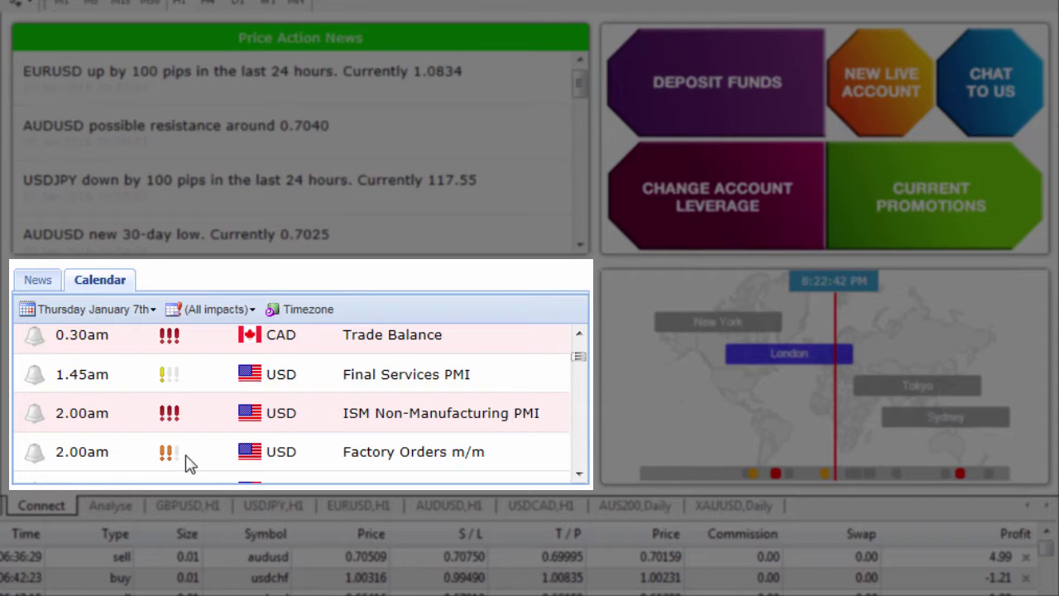
left_click(245, 310)
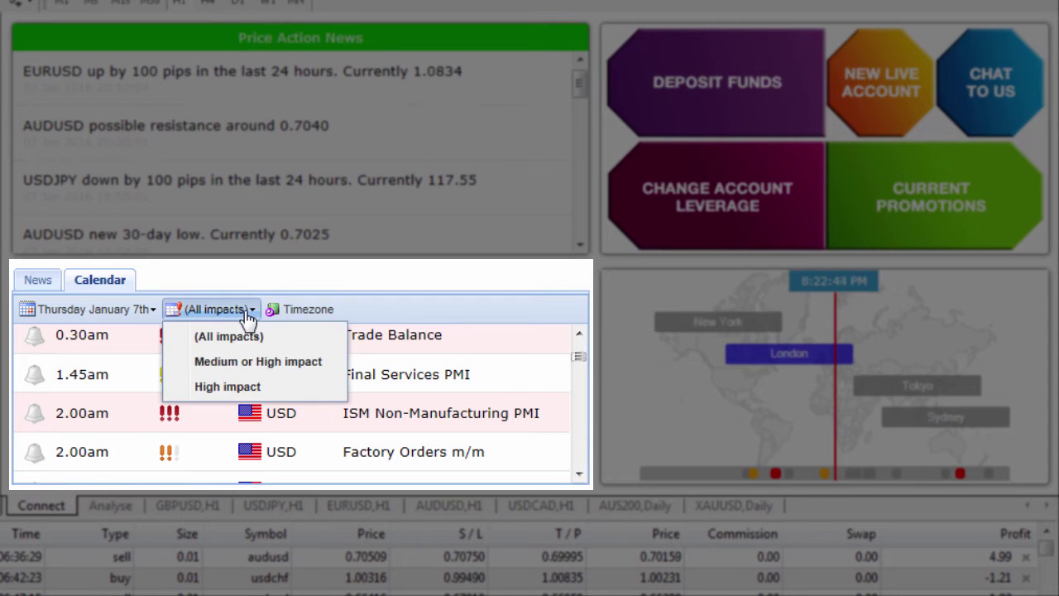
left_click(228, 387)
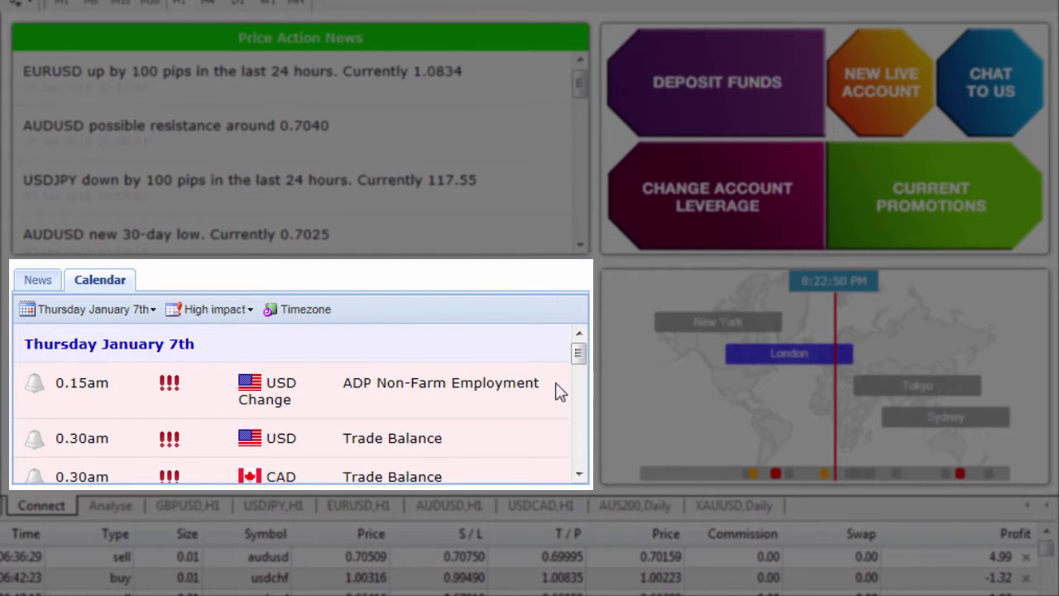
mouse_move(577, 355)
left_mouse_down()
mouse_move(581, 441)
mouse_move(589, 354)
left_mouse_up()
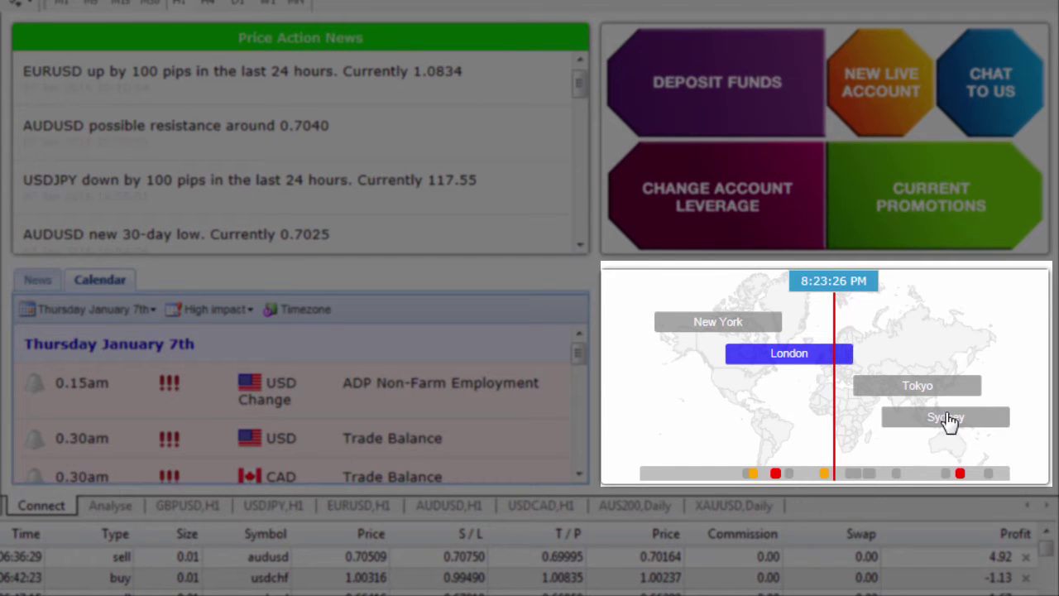
Inspect the session map and Unemployment Claims event, then bring up the Analyse page.
mouse_move(958, 433)
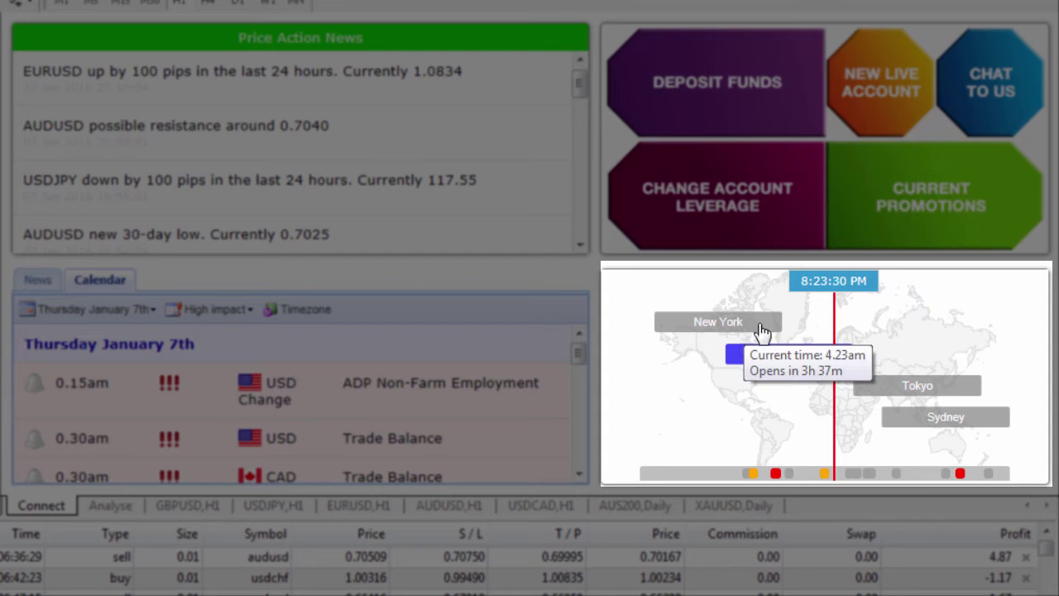
mouse_move(835, 363)
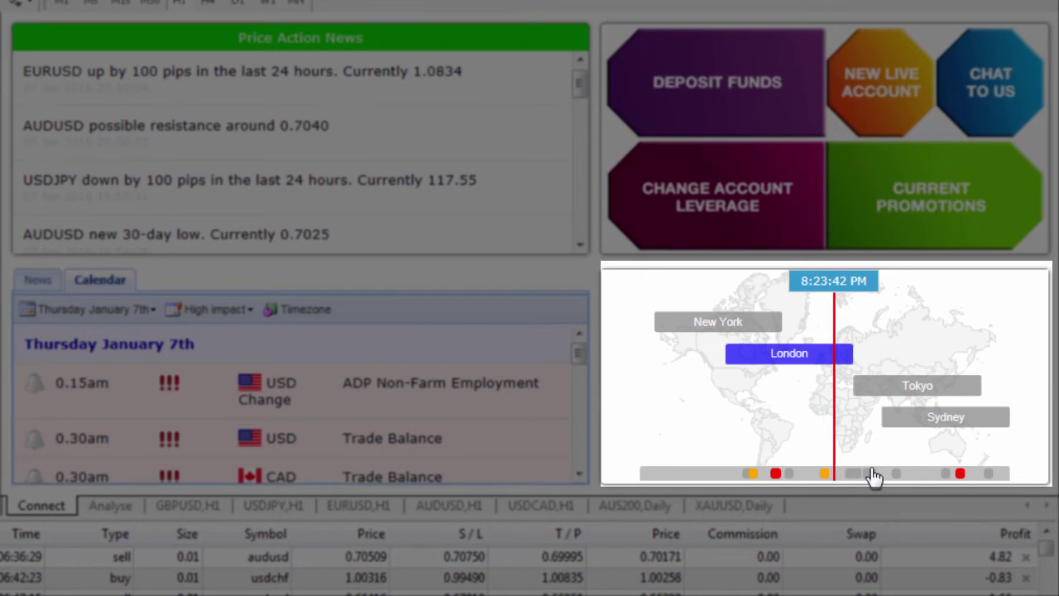
mouse_move(831, 479)
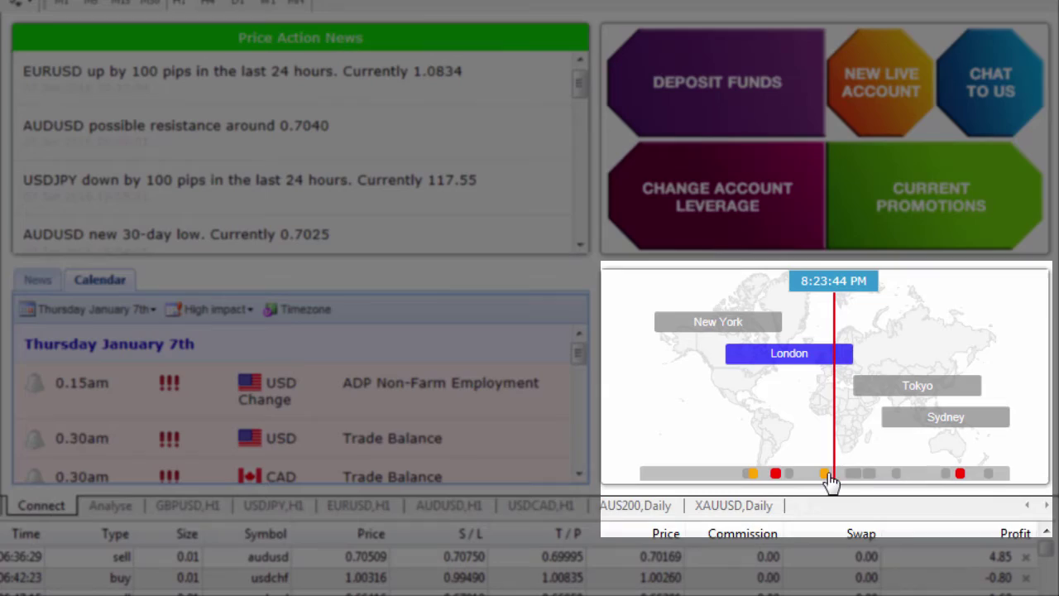
mouse_move(781, 484)
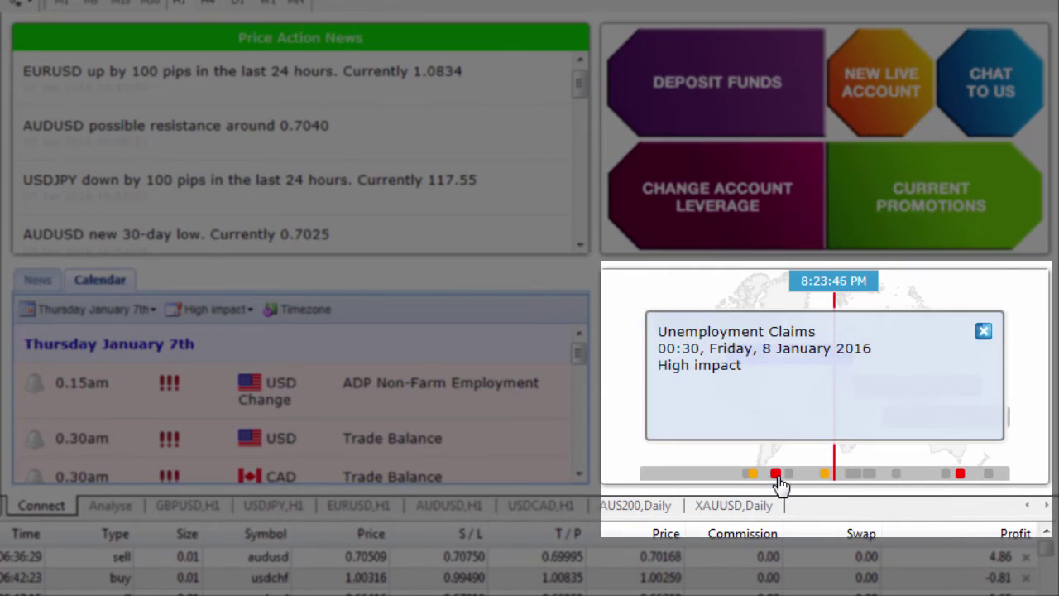
left_click(983, 335)
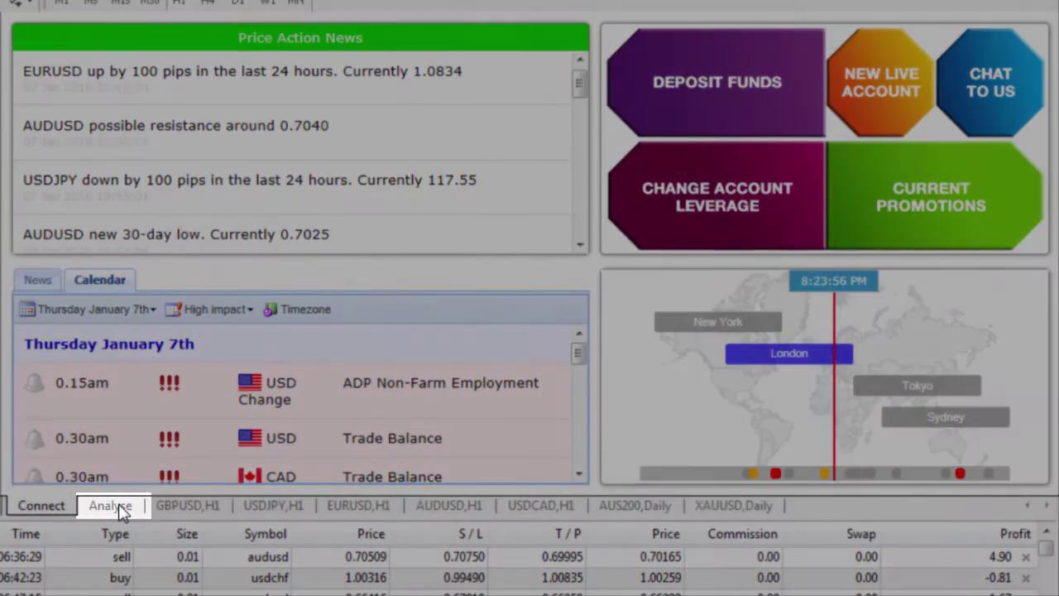
left_click(114, 507)
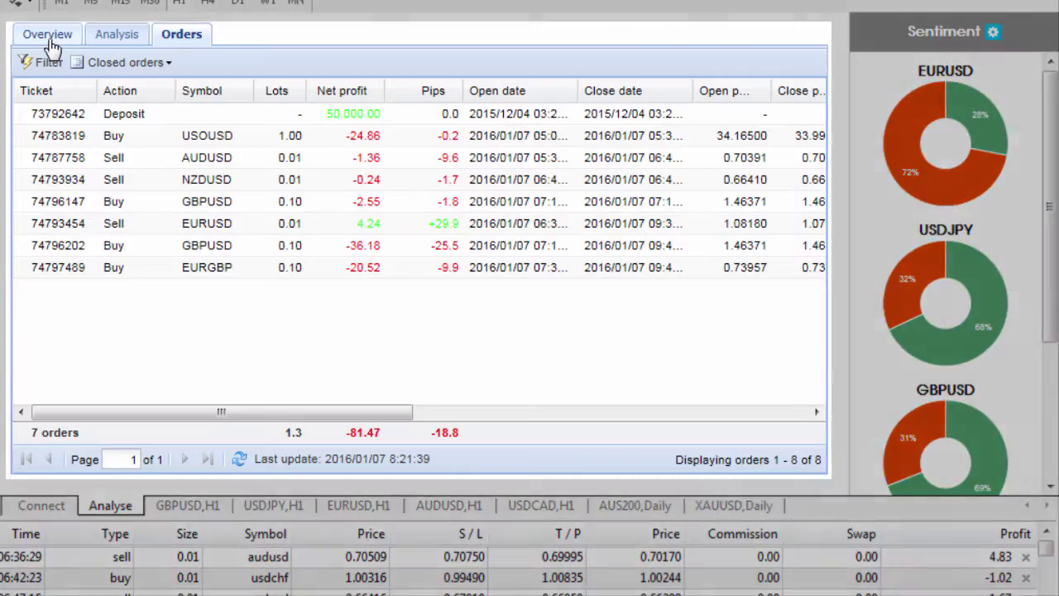
Show the account Overview with 49,918.53 balance, keeping the chart type on Cumulative profit.
left_click(46, 39)
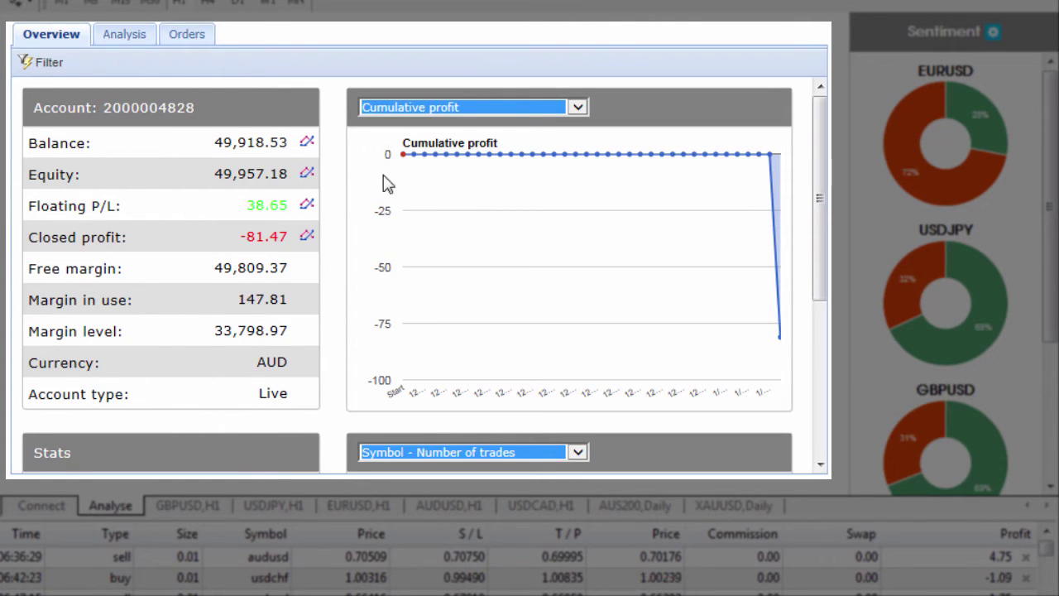
left_click(578, 108)
scroll(578, 158, "up", 1)
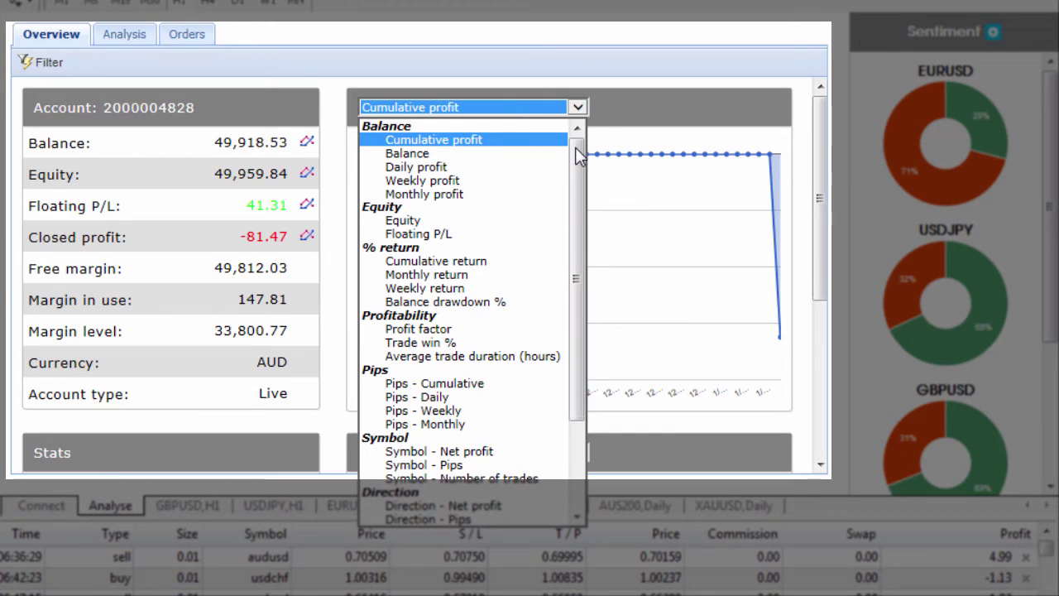
mouse_move(576, 157)
left_mouse_down()
mouse_move(573, 233)
mouse_move(581, 143)
left_mouse_up()
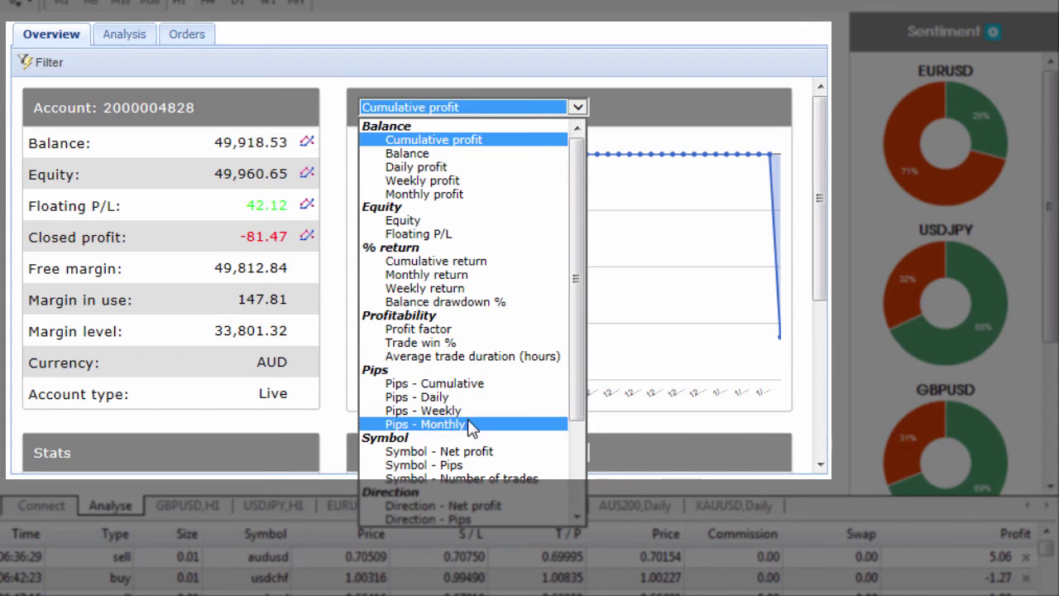
scroll(579, 447, "down", 3)
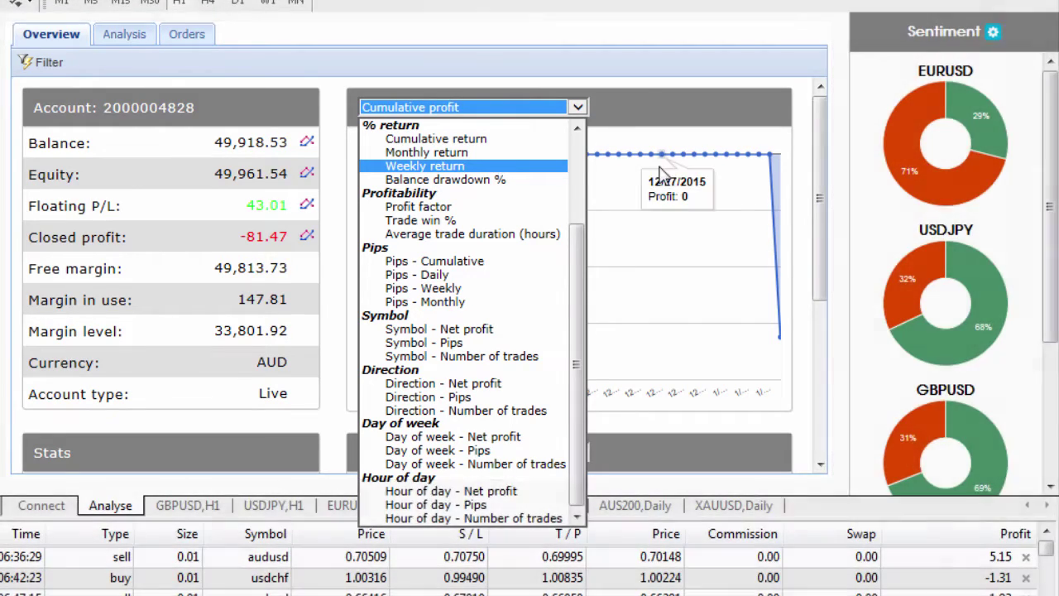
left_click(641, 161)
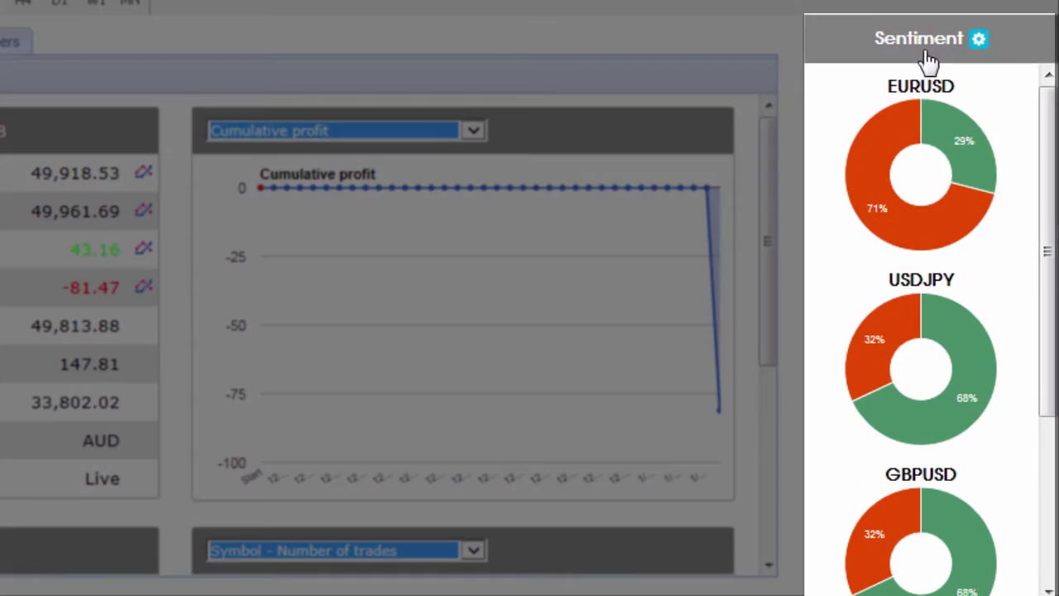
Add USDCAD to the Sentiment panel's charted currencies and apply it.
left_click_drag(1044, 122, 1036, 97)
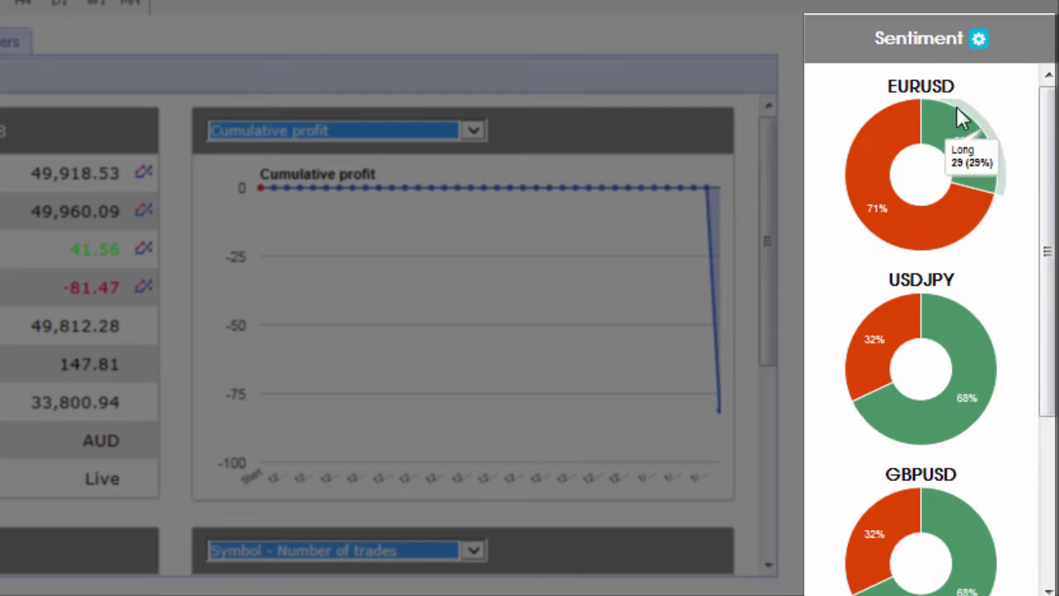
mouse_move(936, 112)
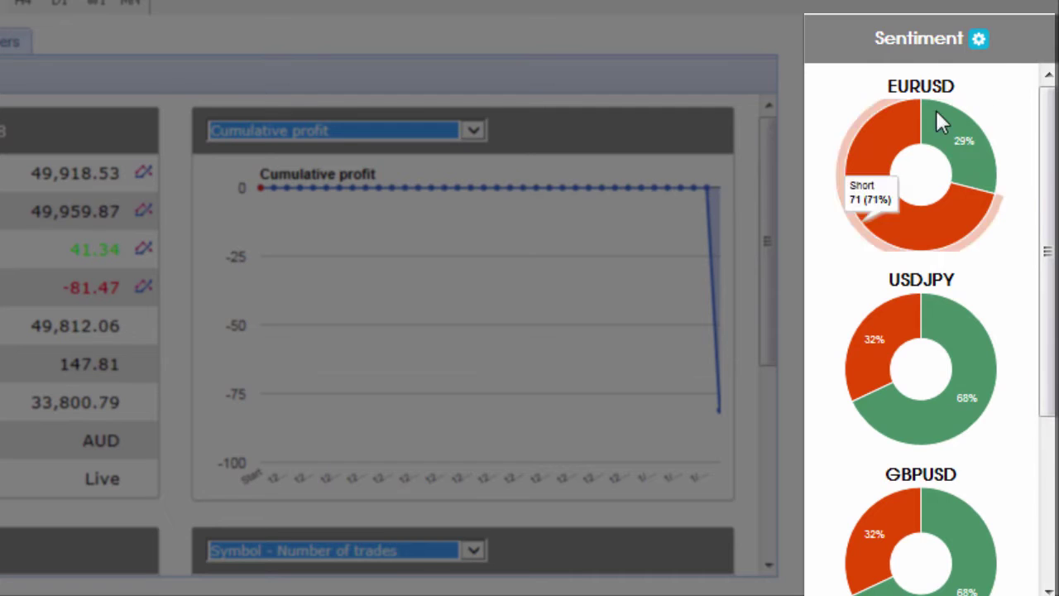
left_click(978, 39)
left_click(877, 210)
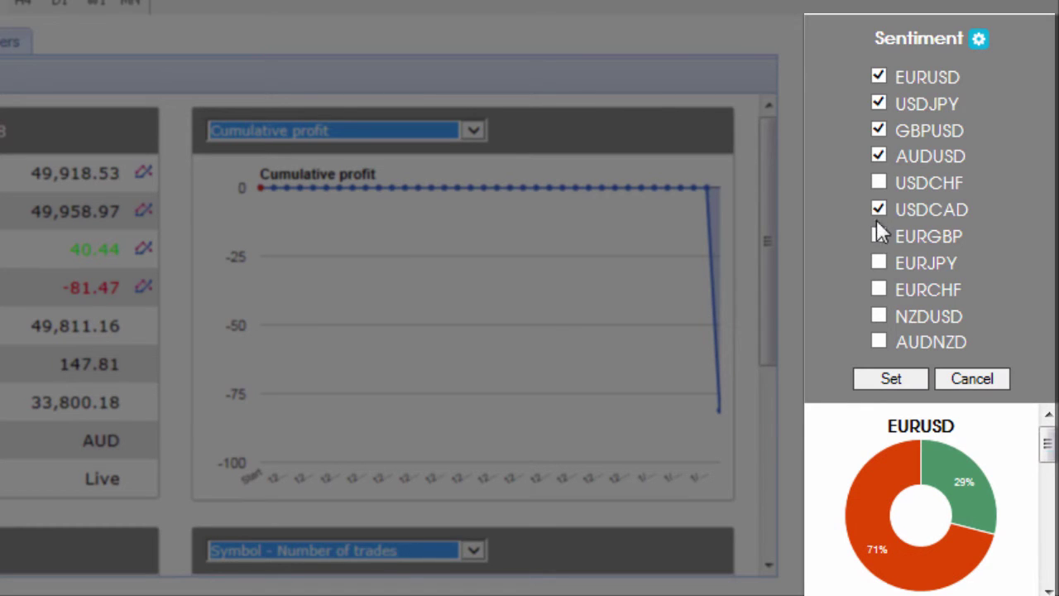
left_click(888, 374)
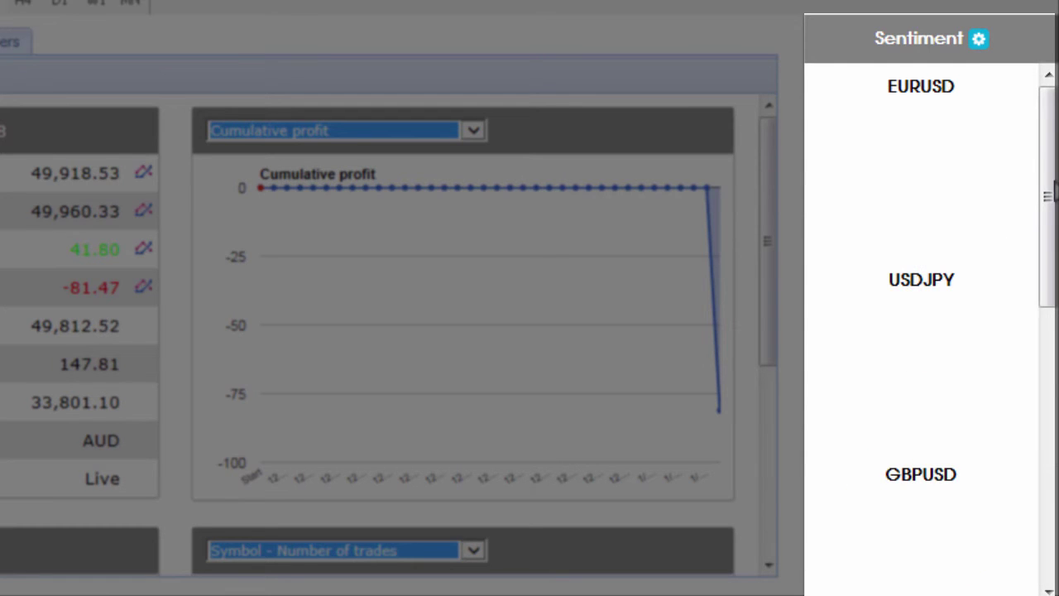
Review the Overview Stats (return -0.1%, win 14.3%, profit factor 0.05) and per-symbol pie chart.
left_click_drag(1049, 190, 1049, 387)
left_click_drag(1046, 484, 1053, 207)
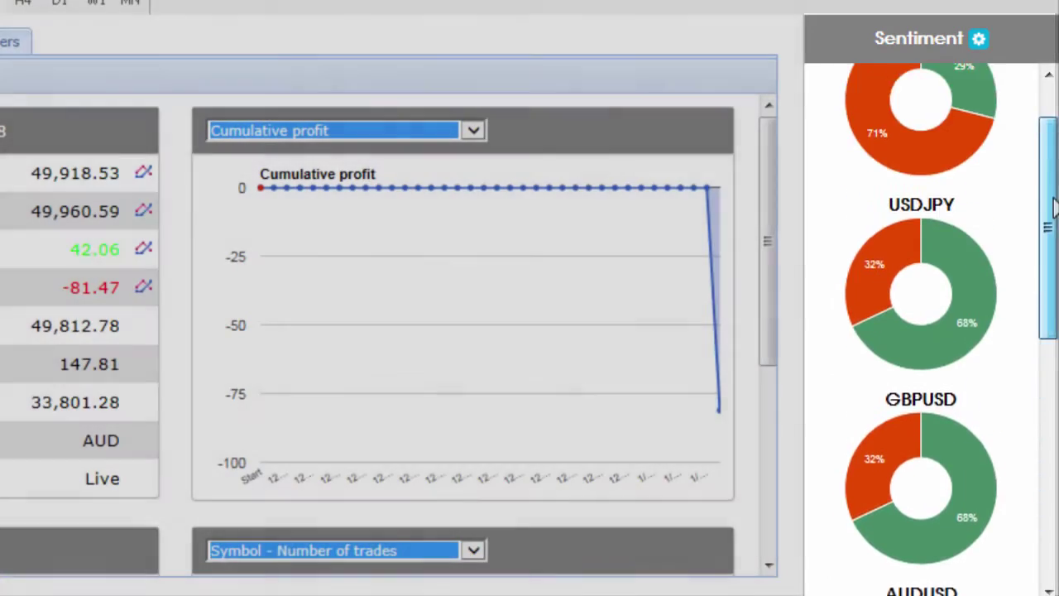
left_click_drag(766, 257, 781, 385)
left_click_drag(884, 387, 885, 463)
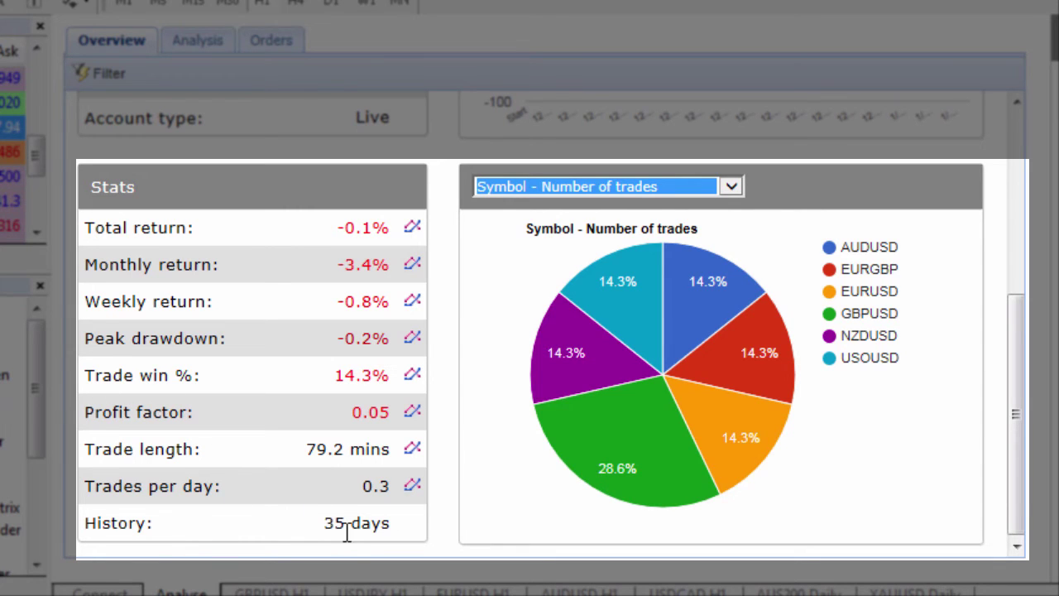
mouse_move(670, 278)
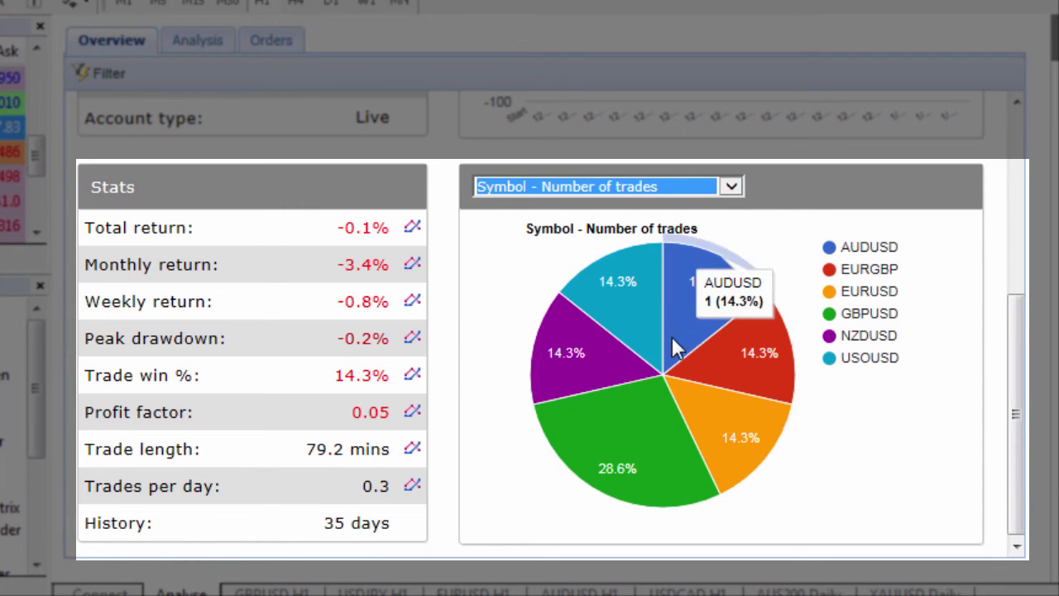
left_click(731, 187)
left_click(737, 237)
mouse_move(737, 236)
left_mouse_down()
mouse_move(738, 366)
mouse_move(739, 234)
left_mouse_up()
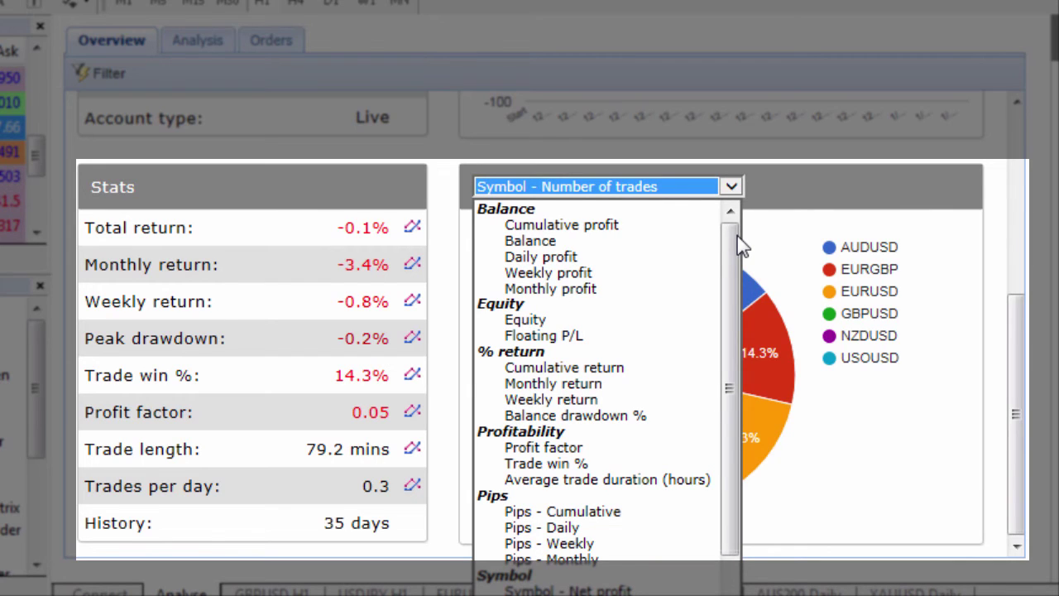
left_click(852, 169)
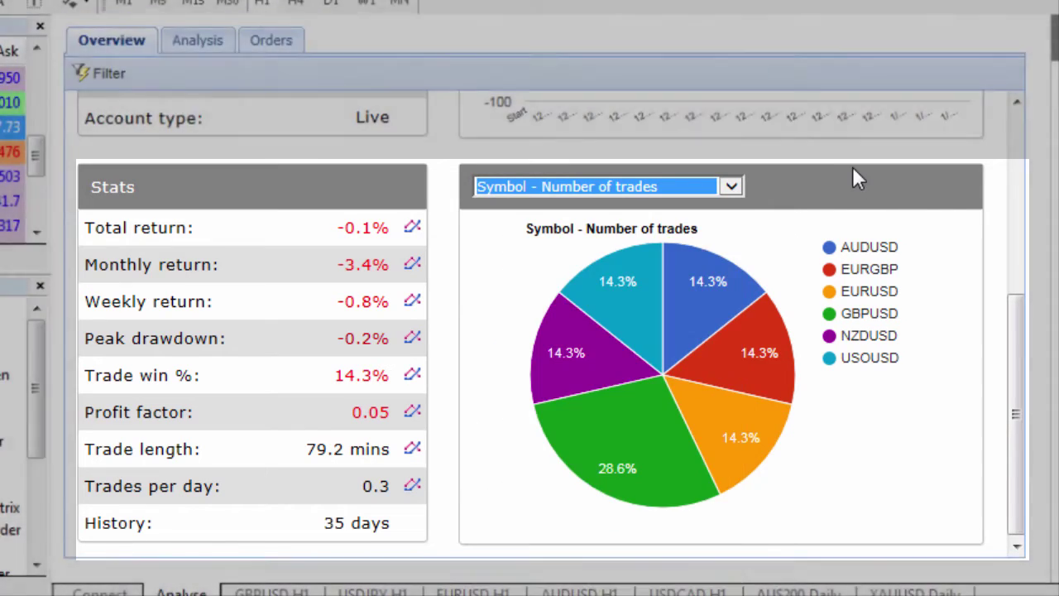
scroll(925, 534, "up", 4)
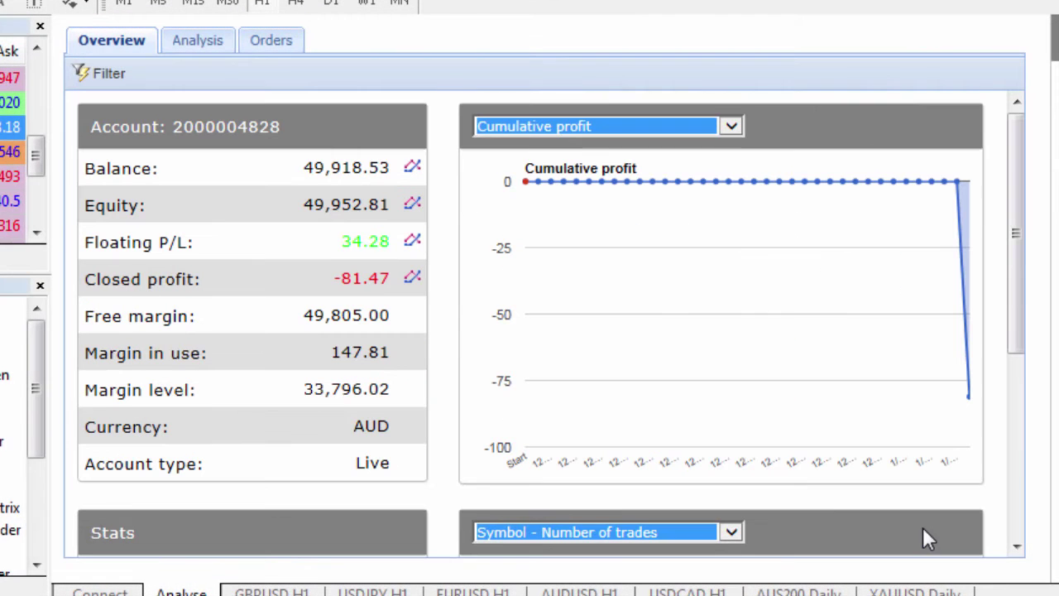
Open the per-symbol trade analysis and scroll across its table columns.
left_click(195, 51)
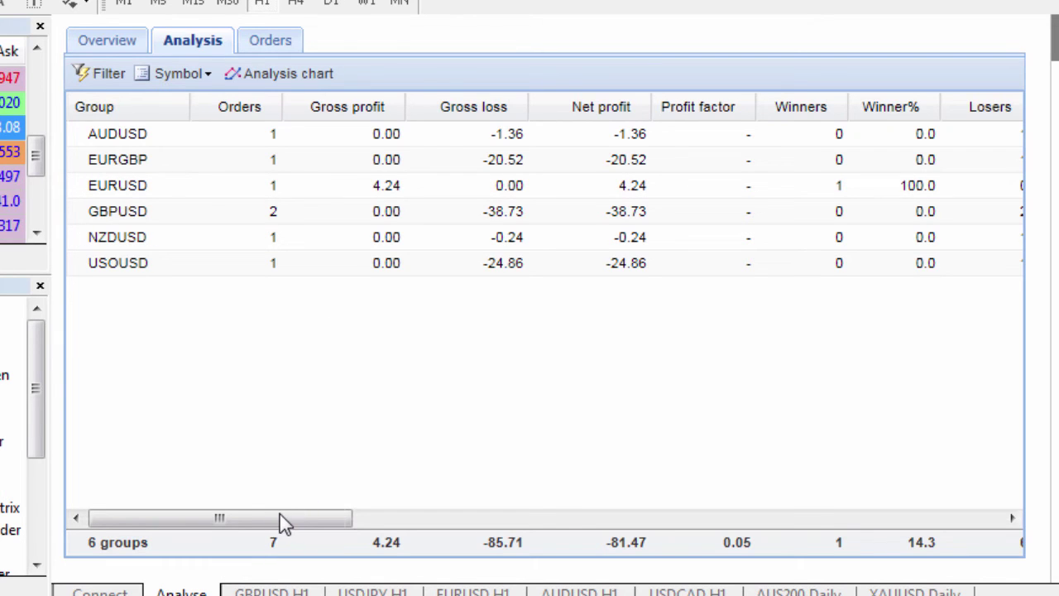
left_click_drag(286, 517, 455, 520)
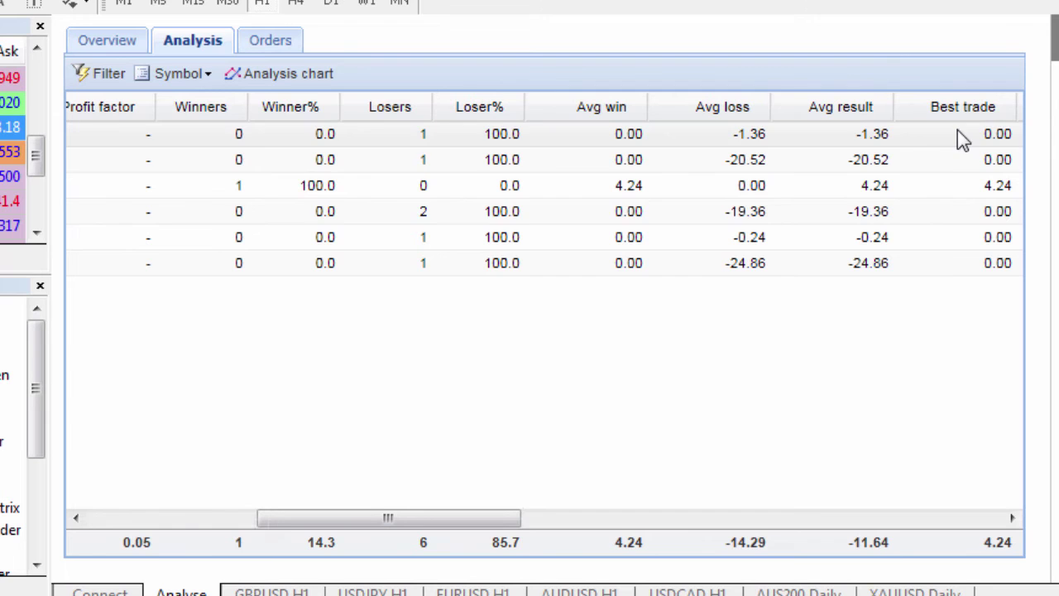
left_click_drag(449, 522, 825, 517)
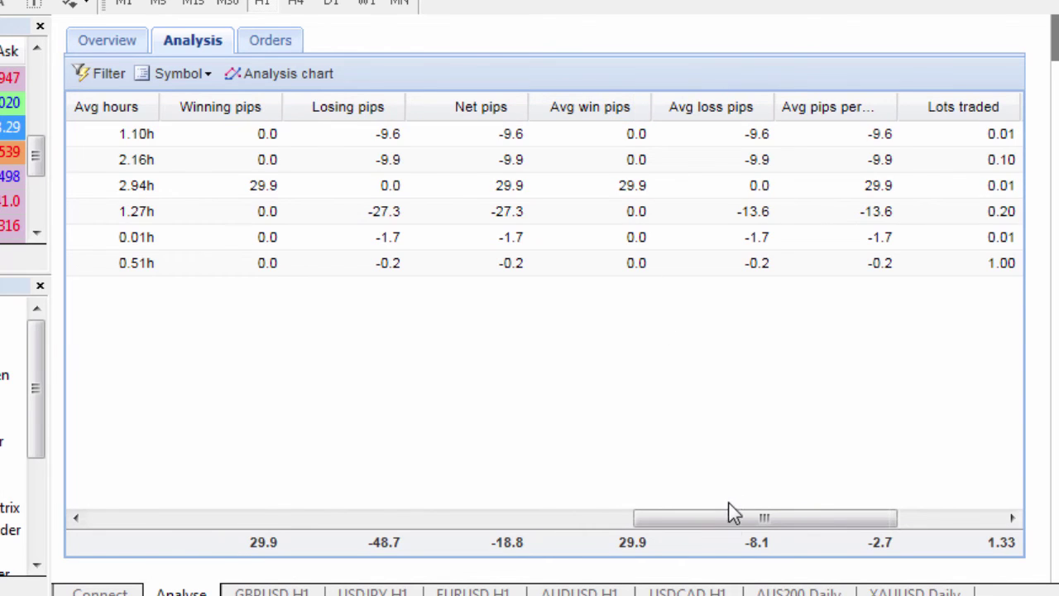
left_click_drag(732, 513, 869, 521)
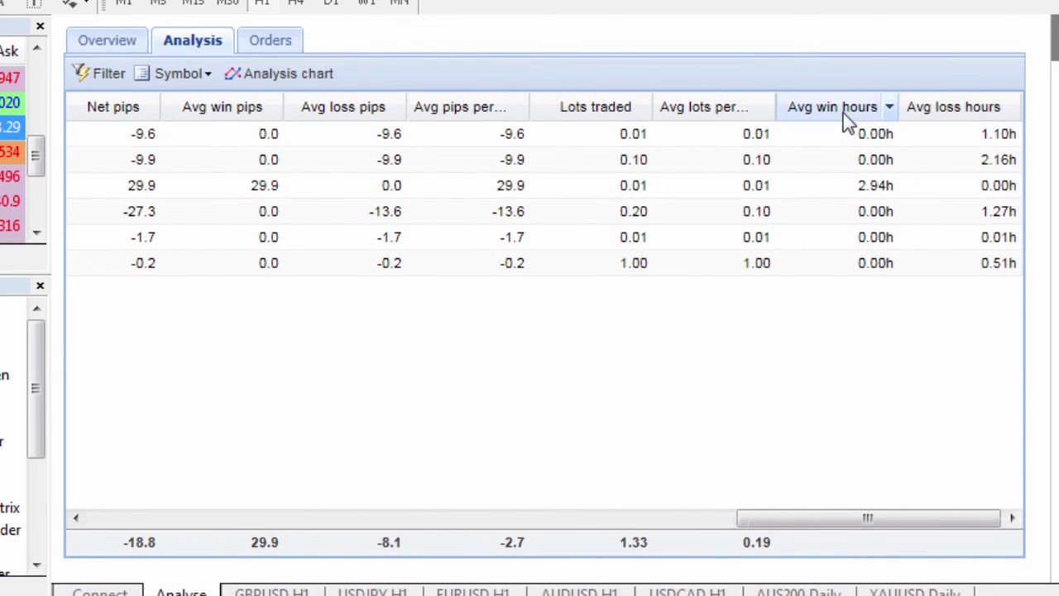
Regroup the analysis by Direction, then Day of week, and finally by Day.
left_click(209, 75)
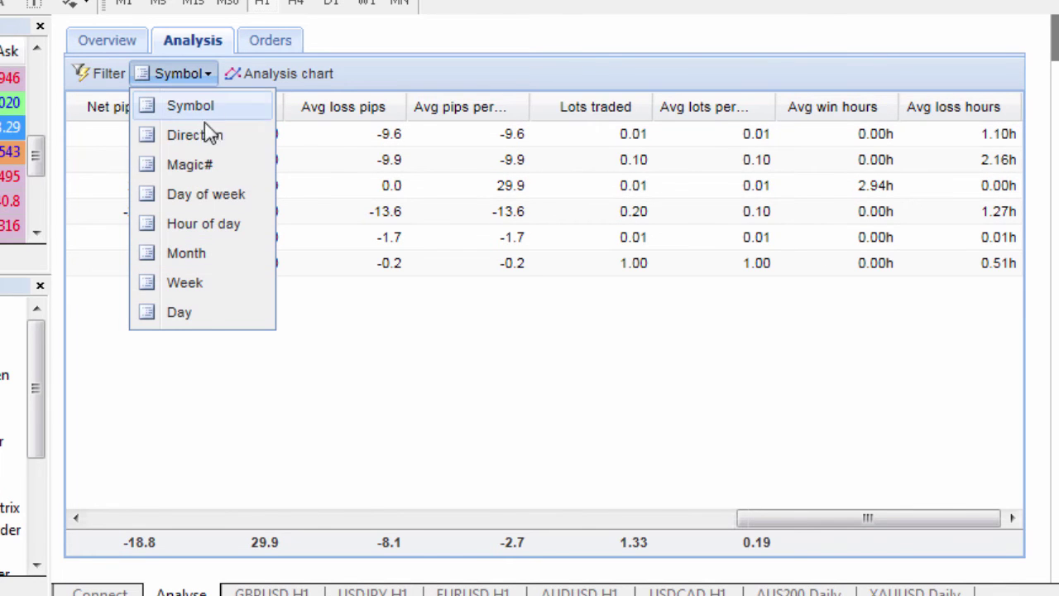
left_click(200, 137)
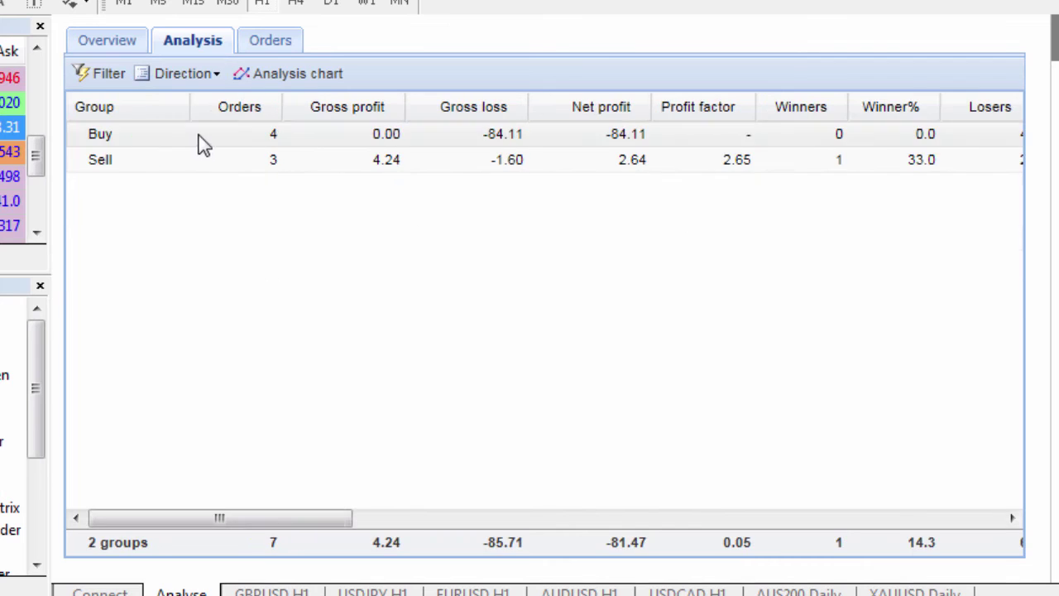
left_click(206, 76)
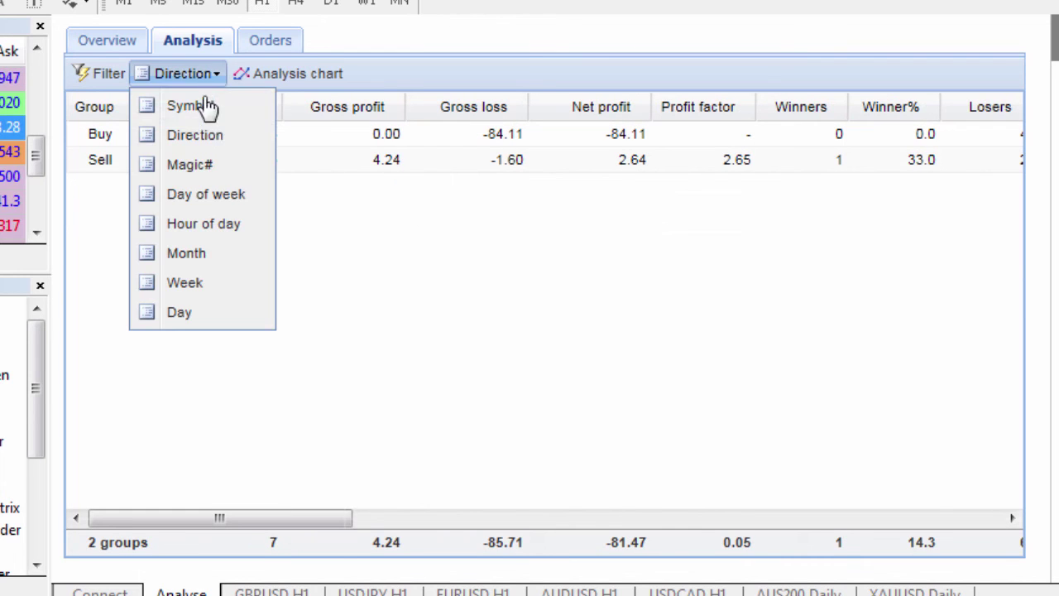
left_click(207, 199)
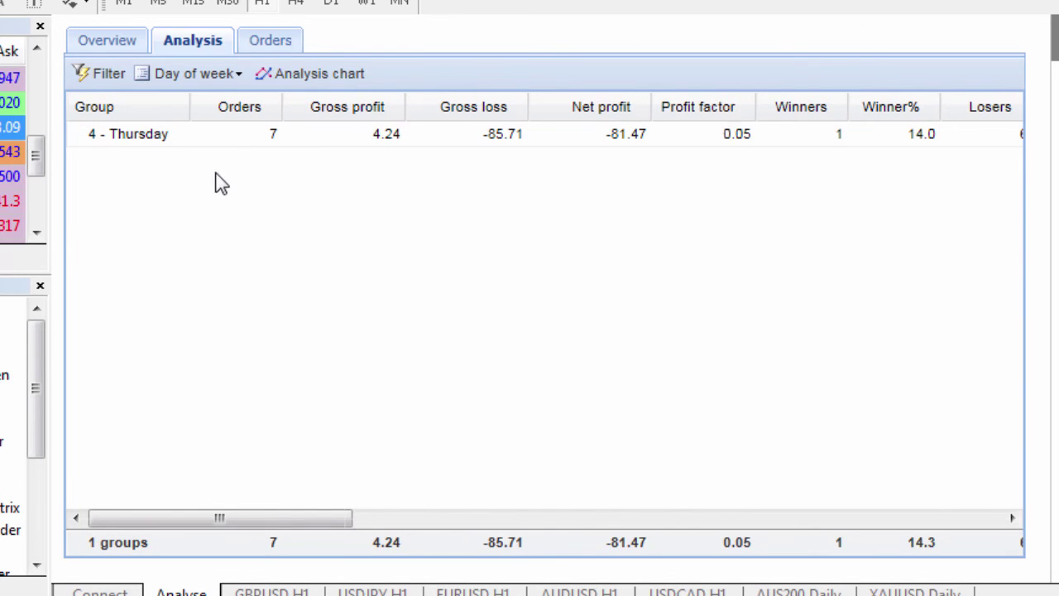
left_click(218, 76)
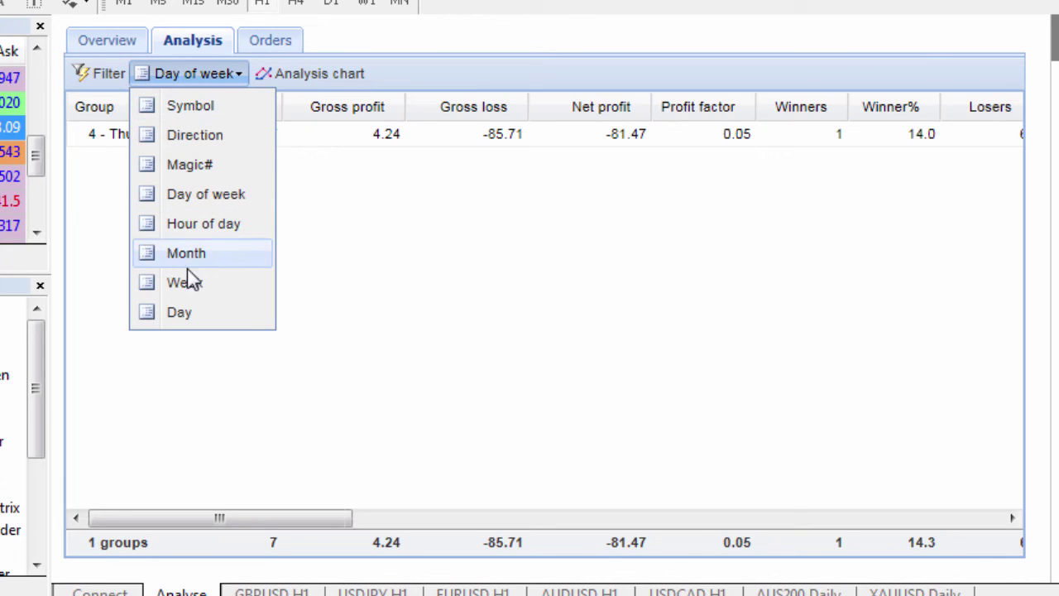
left_click(179, 315)
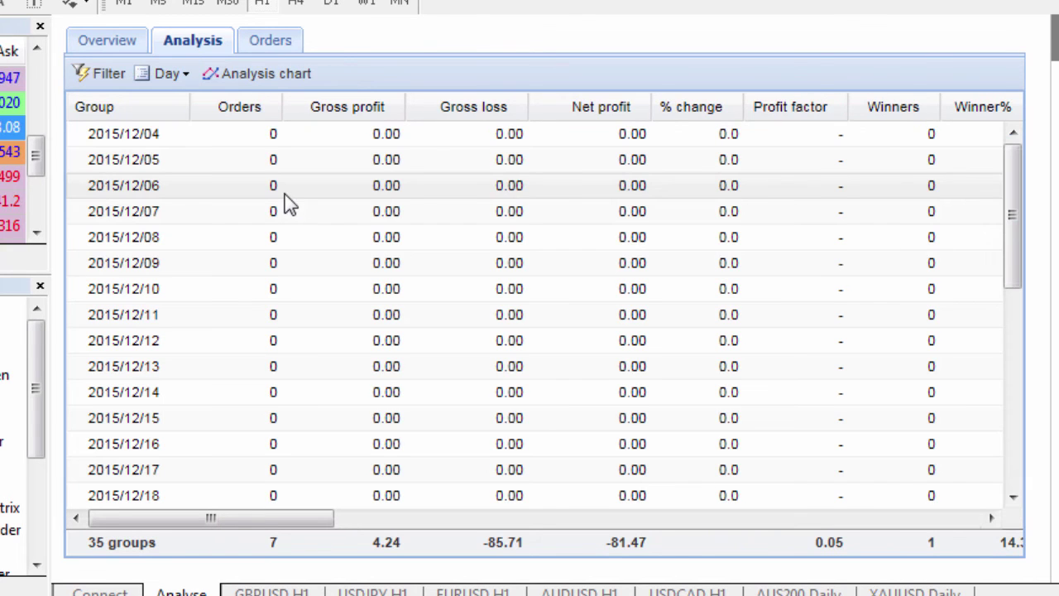
List the closed orders (deposit plus 7 trades, -81.47 net) and scroll across their columns.
left_click(265, 45)
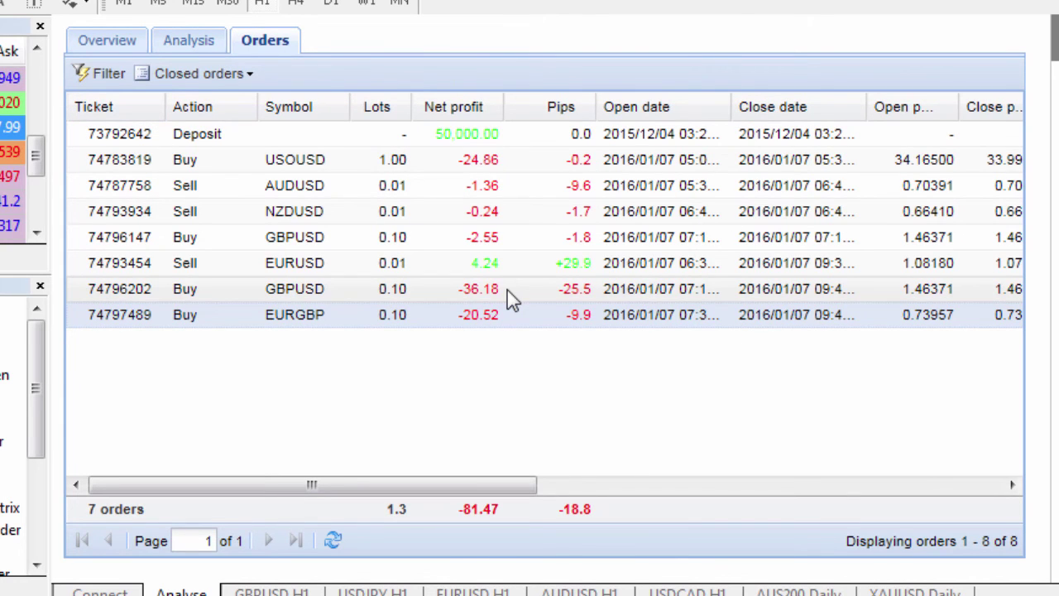
left_click_drag(523, 485, 912, 494)
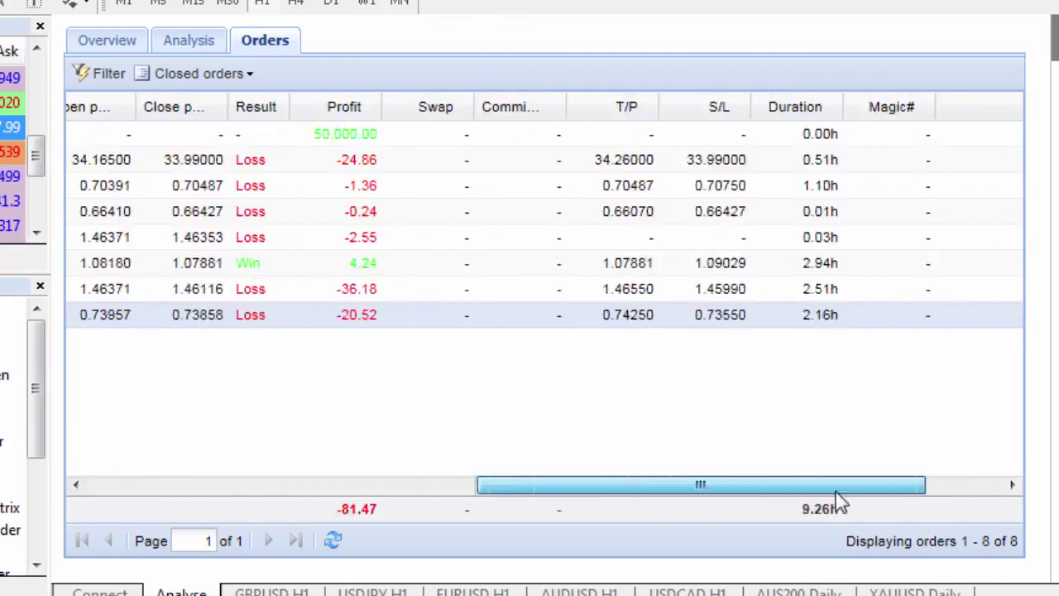
left_click_drag(837, 501, 484, 481)
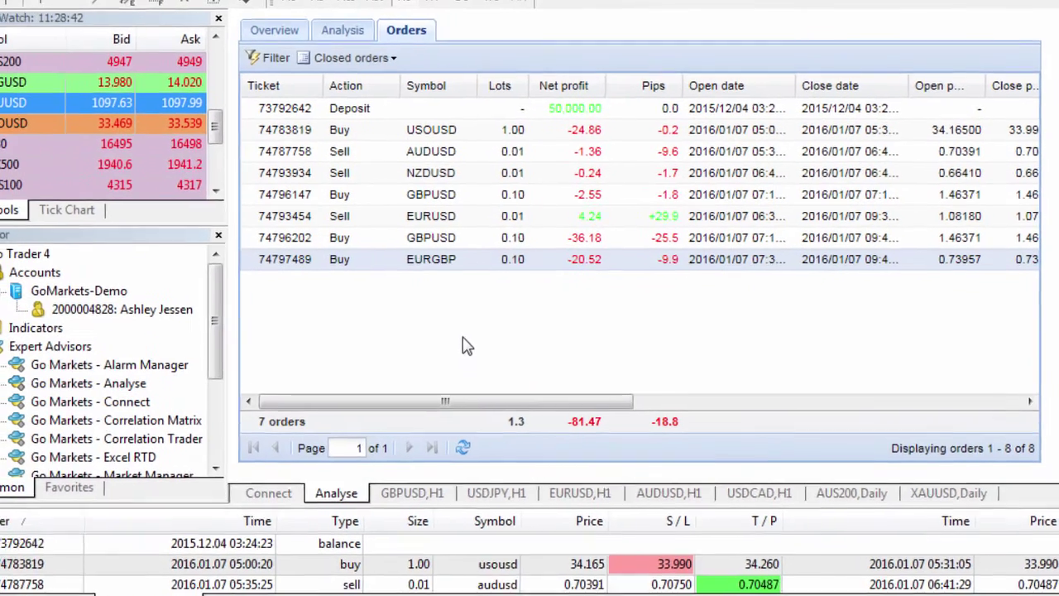